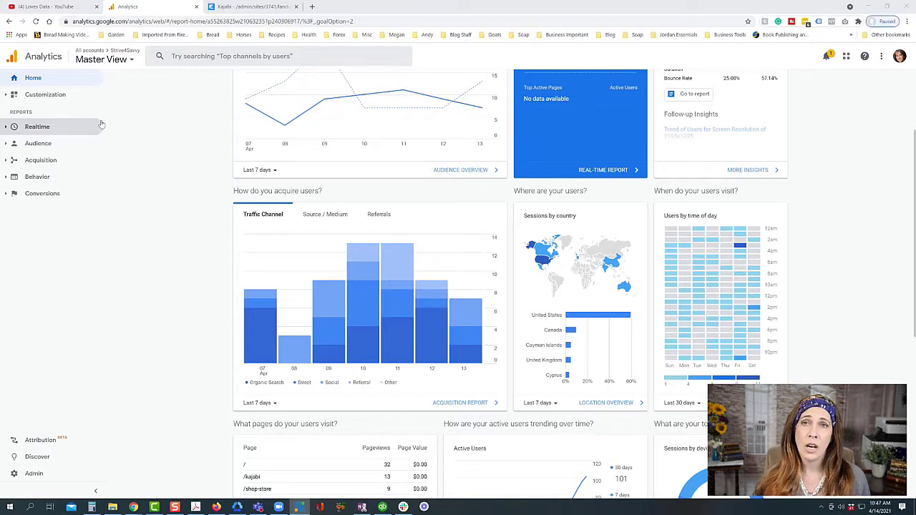
# Step: Check the views listed for the Strive4Savvy property and open the admin settings for Master View
pyautogui.click(108, 60)
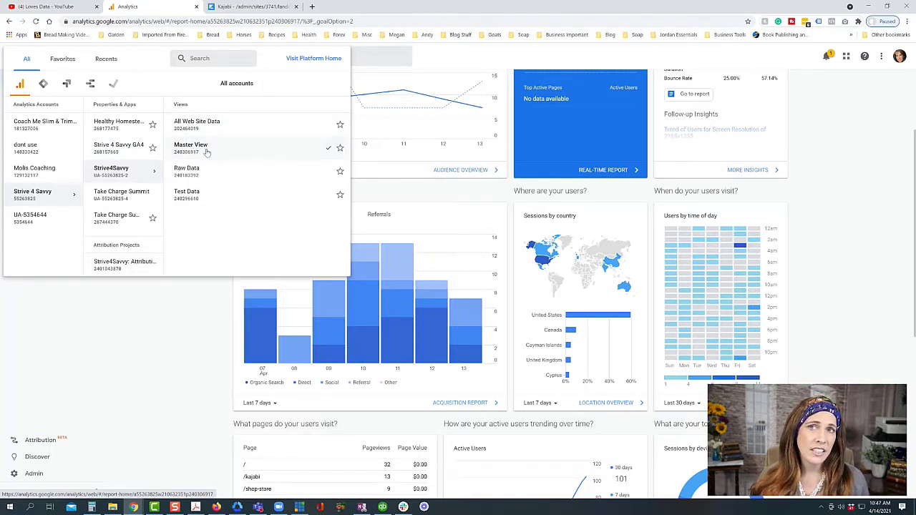
pyautogui.click(27, 479)
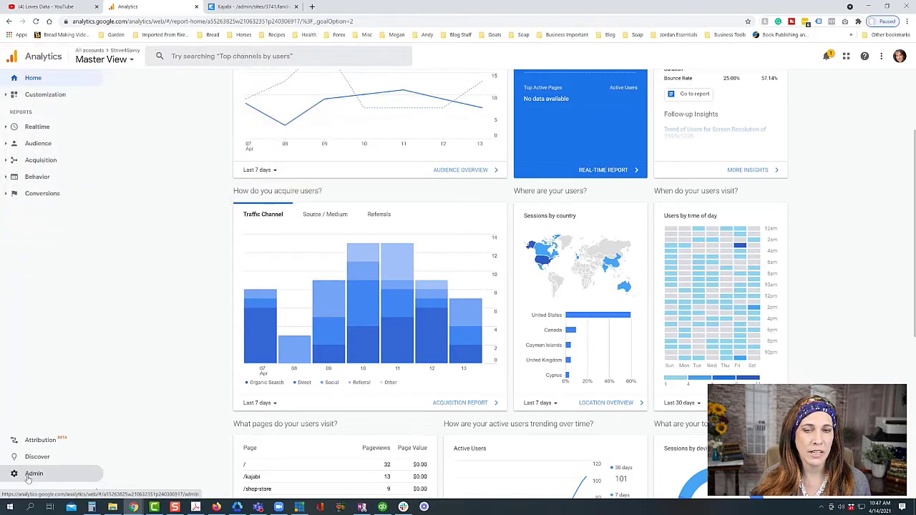
pyautogui.click(27, 477)
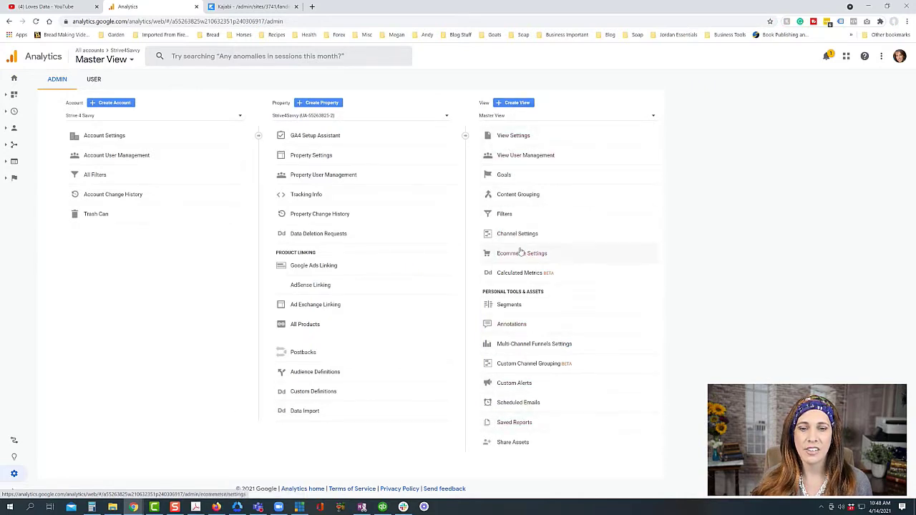
# Step: Switch to the Strive 4 Savvy GA4 property, look over its home report, and open its admin settings
pyautogui.click(125, 61)
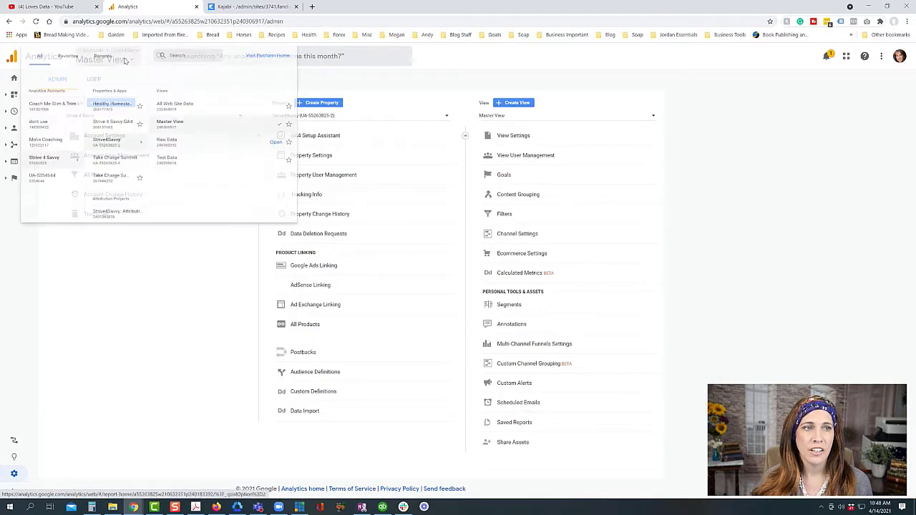
pyautogui.click(118, 144)
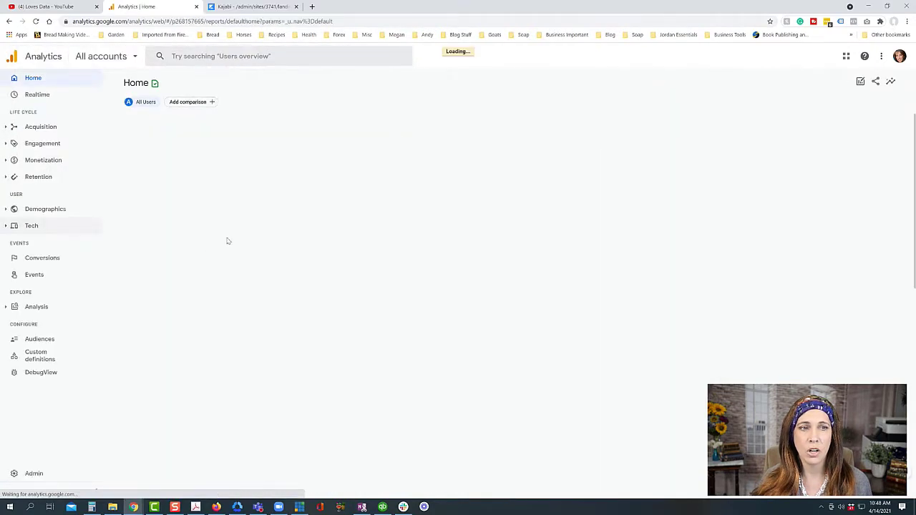
pyautogui.scroll(-2, 272, 240)
pyautogui.scroll(2, 271, 240)
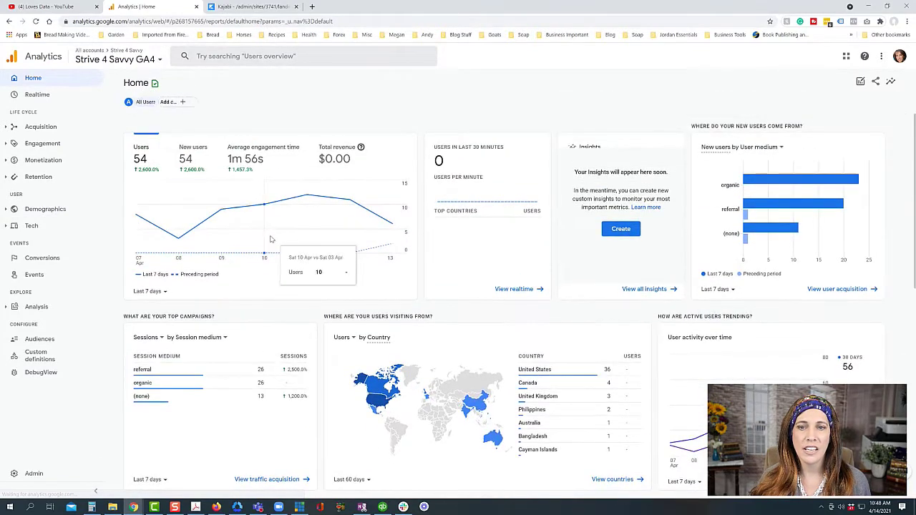
pyautogui.click(52, 467)
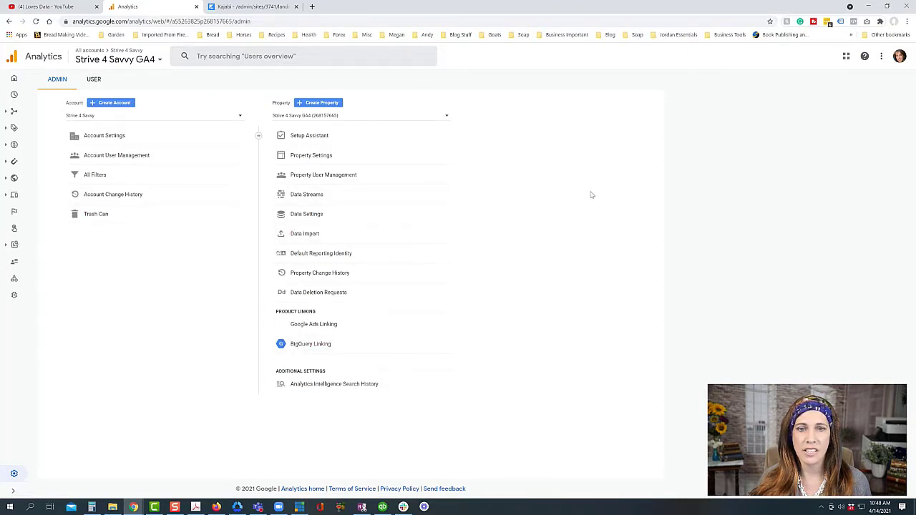
# Step: Switch the admin page to the Strive4Savvy Universal Analytics property and check its list of available views
pyautogui.click(447, 116)
pyautogui.scroll(-2, 320, 204)
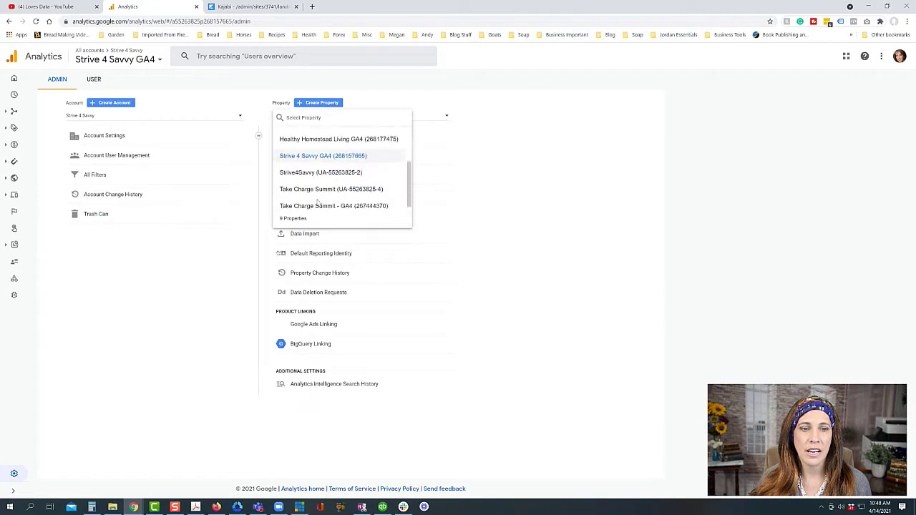
pyautogui.click(317, 169)
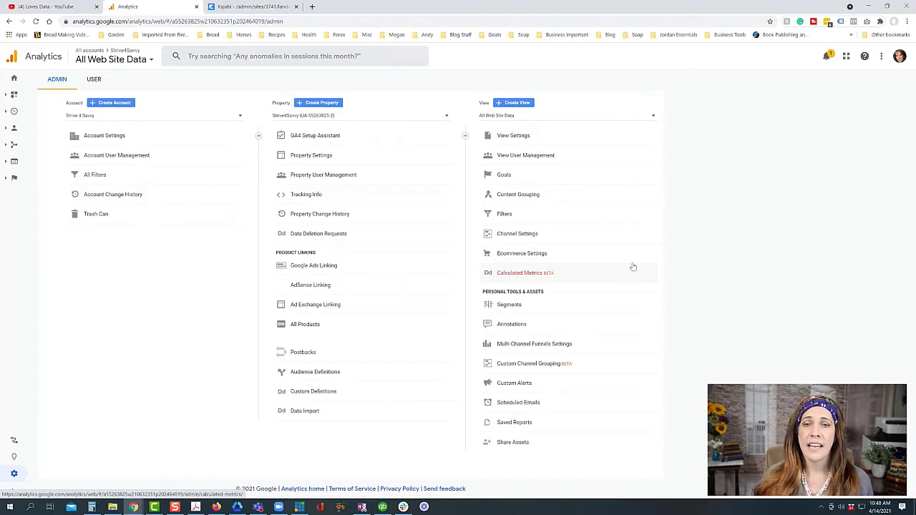
pyautogui.click(653, 116)
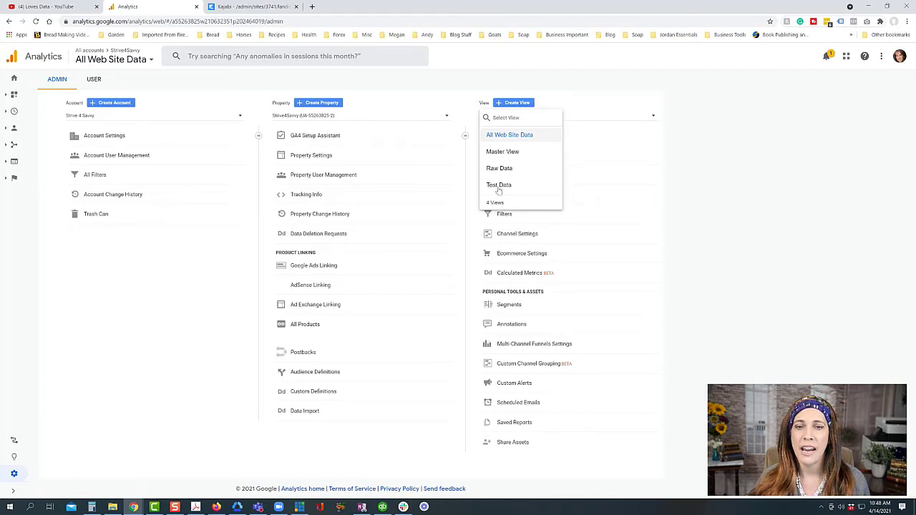
pyautogui.click(603, 118)
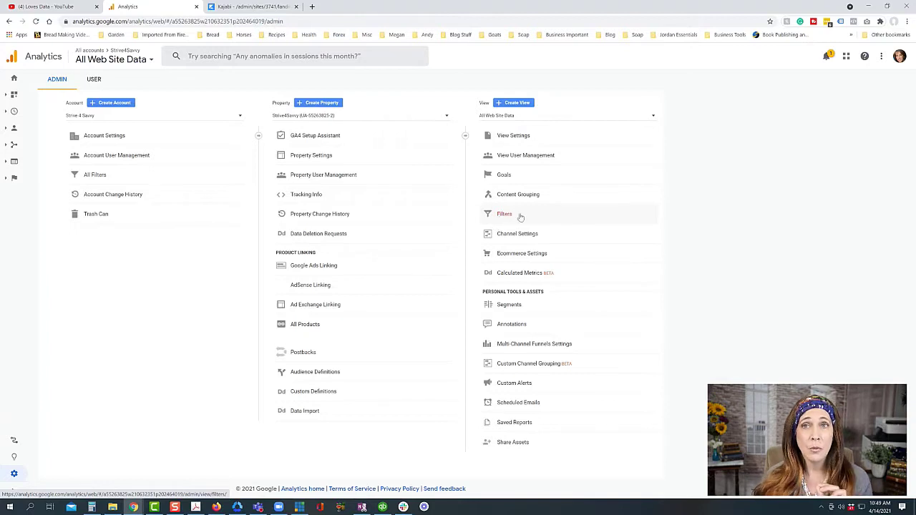
# Step: Examine the Master View's goals, inspect the setup of the Session Duration goal, and return to the admin overview
pyautogui.click(503, 176)
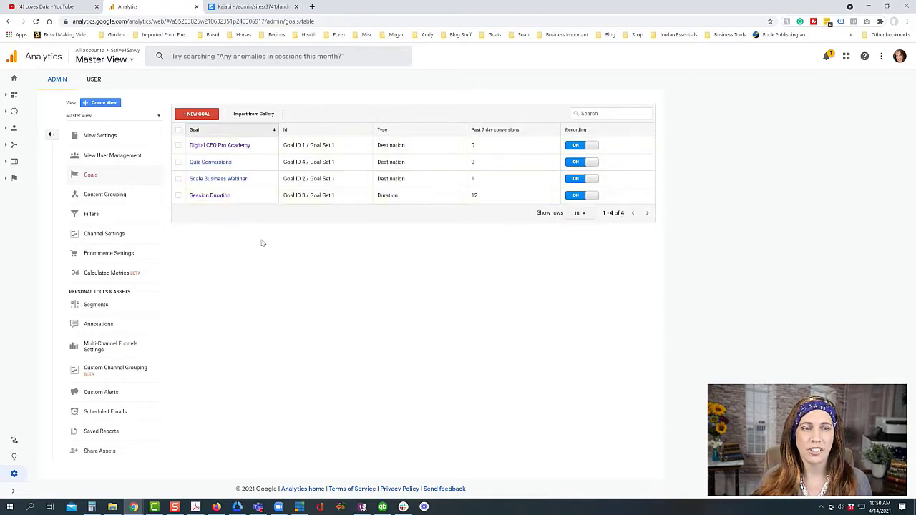
pyautogui.click(202, 197)
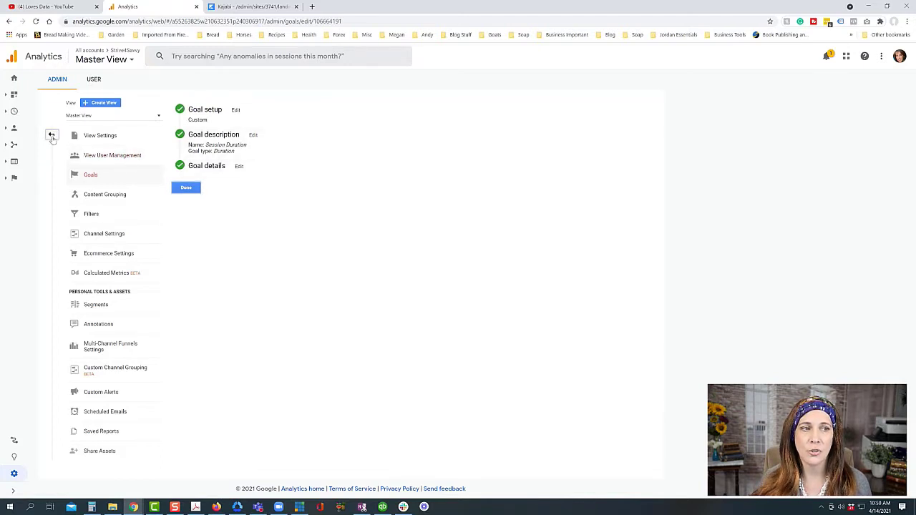
pyautogui.click(51, 134)
# Step: Start a new custom goal in Master View and name it "test"
pyautogui.click(505, 175)
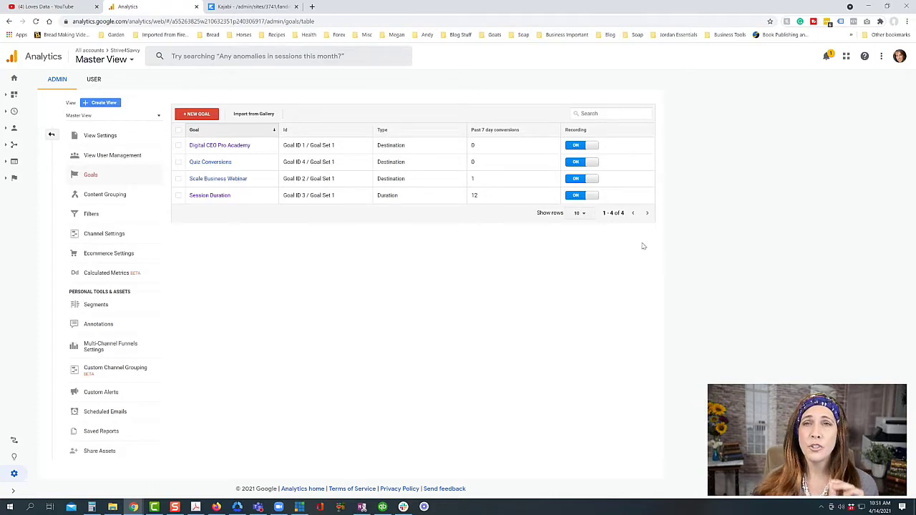
pyautogui.click(201, 116)
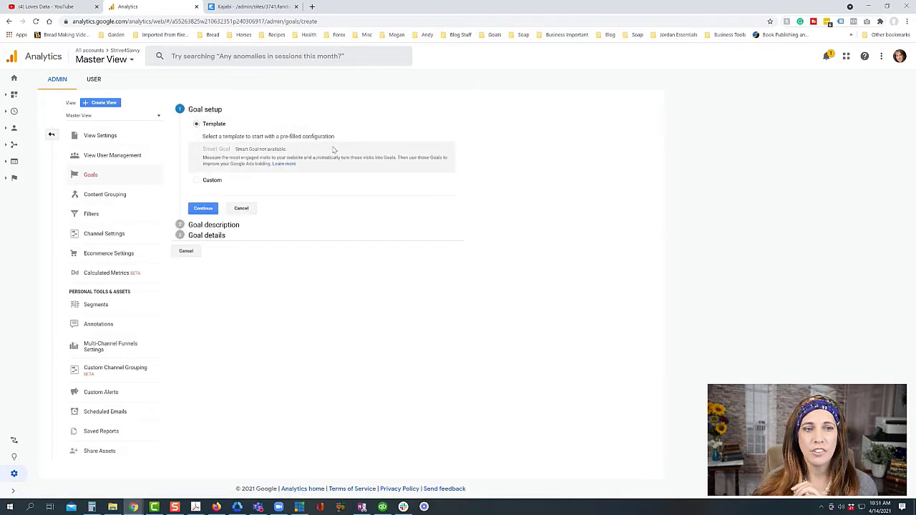
pyautogui.click(197, 180)
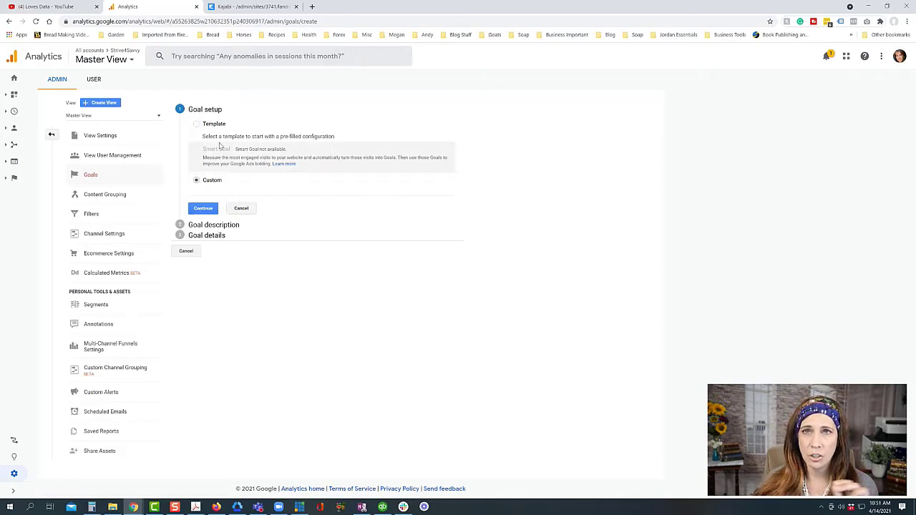
pyautogui.click(203, 208)
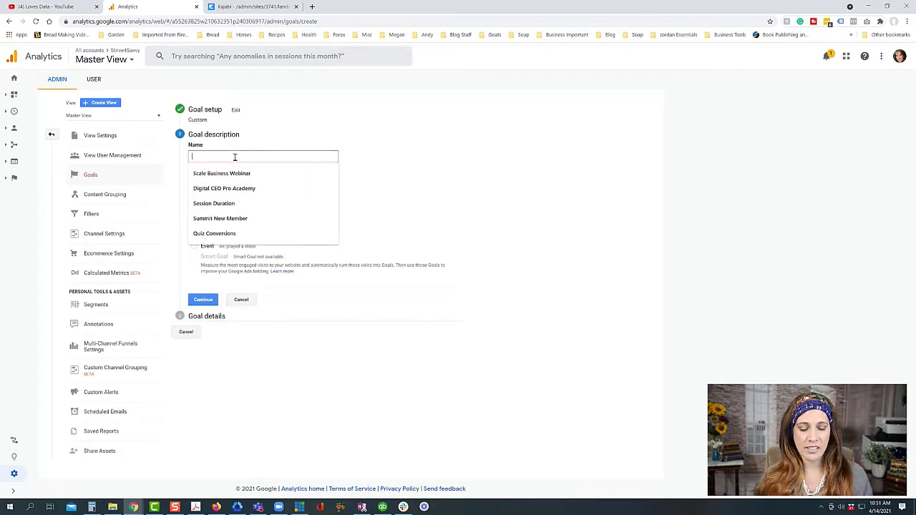
pyautogui.write('test')
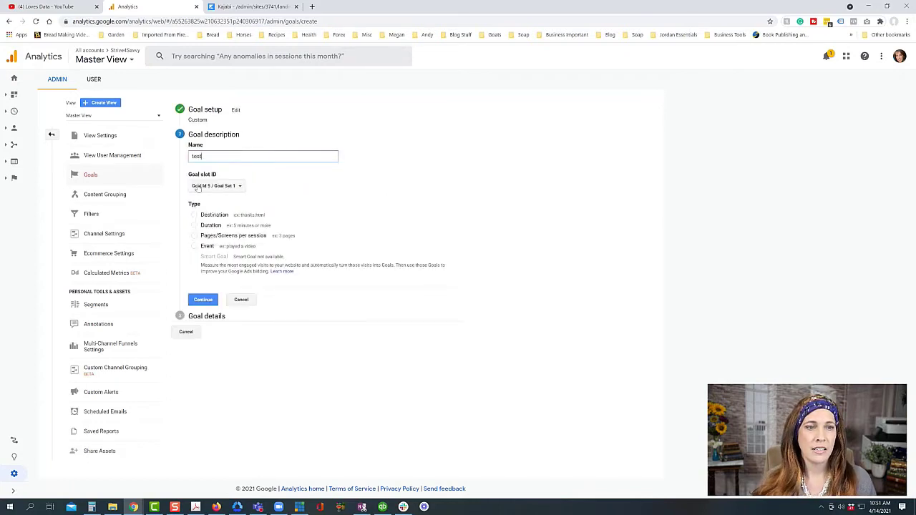
# Step: Look through the goal slot IDs available for the new goal
pyautogui.click(236, 187)
pyautogui.scroll(-3, 244, 258)
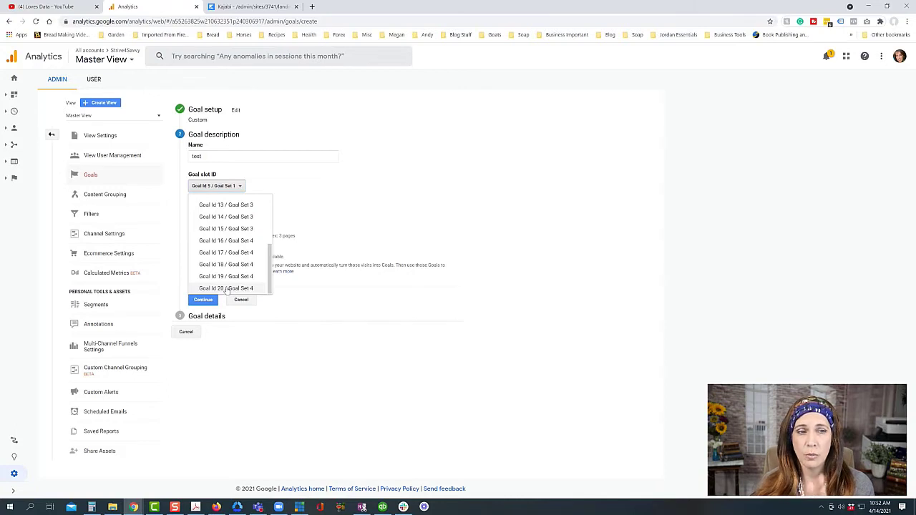
pyautogui.scroll(3, 239, 265)
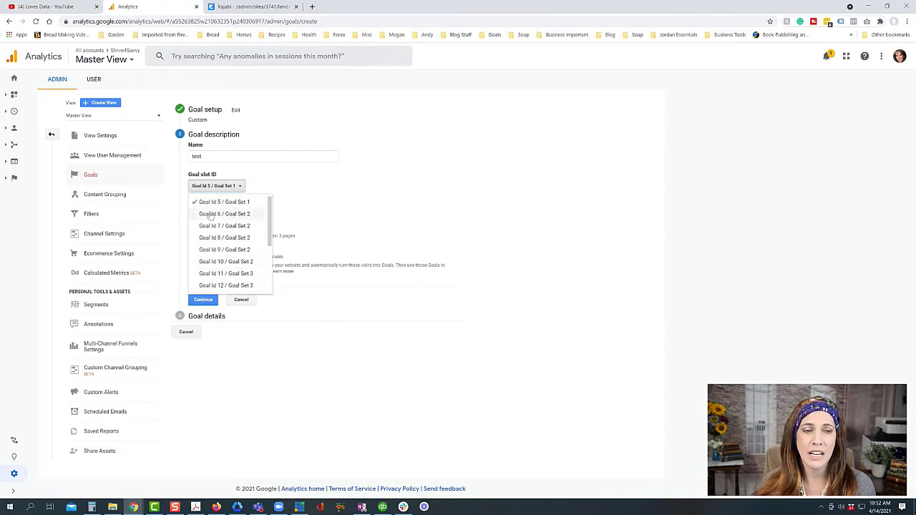
pyautogui.click(224, 186)
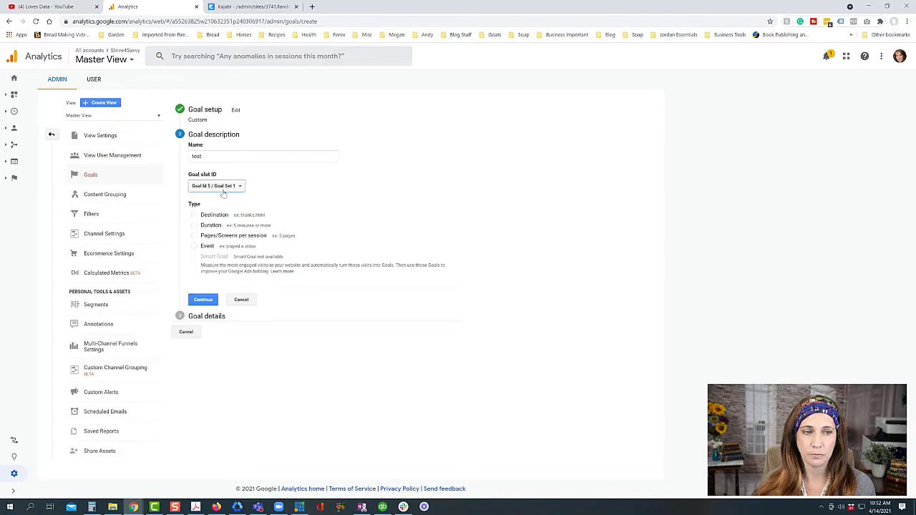
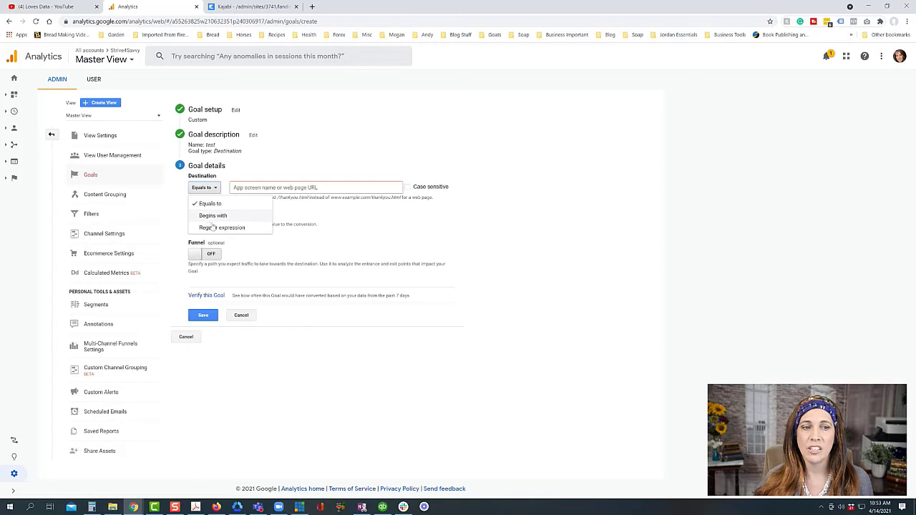
pyautogui.click(212, 204)
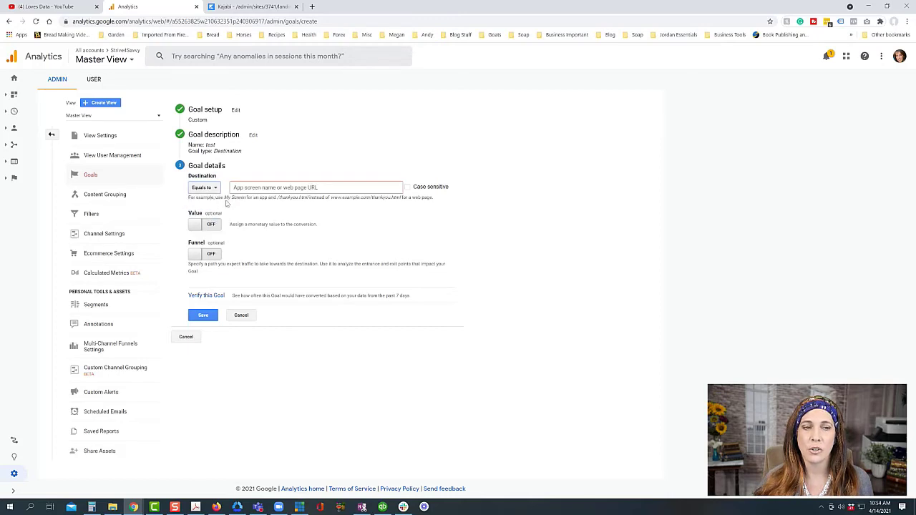
pyautogui.click(254, 188)
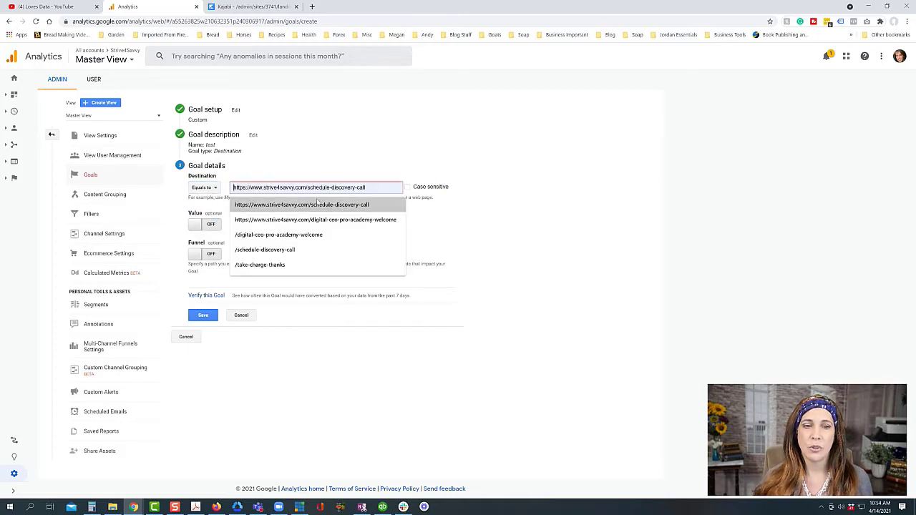
pyautogui.click(315, 204)
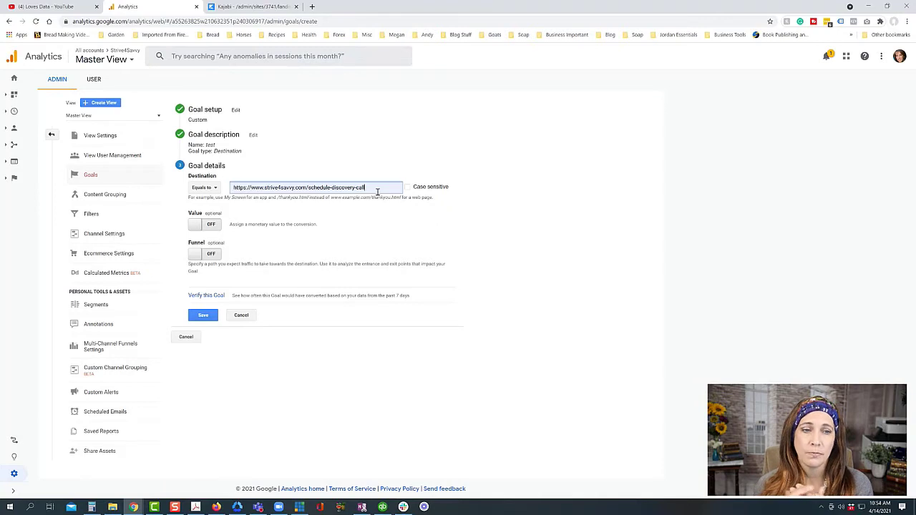
pyautogui.click(209, 226)
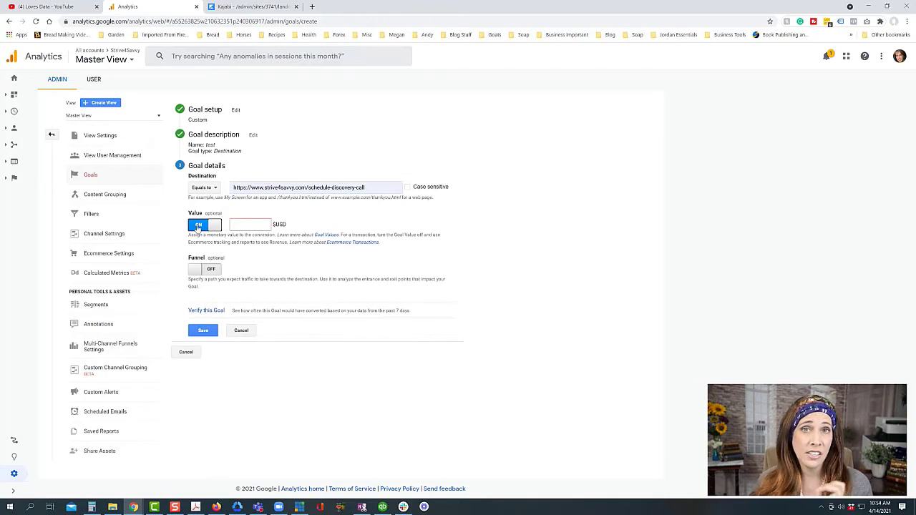
pyautogui.click(251, 224)
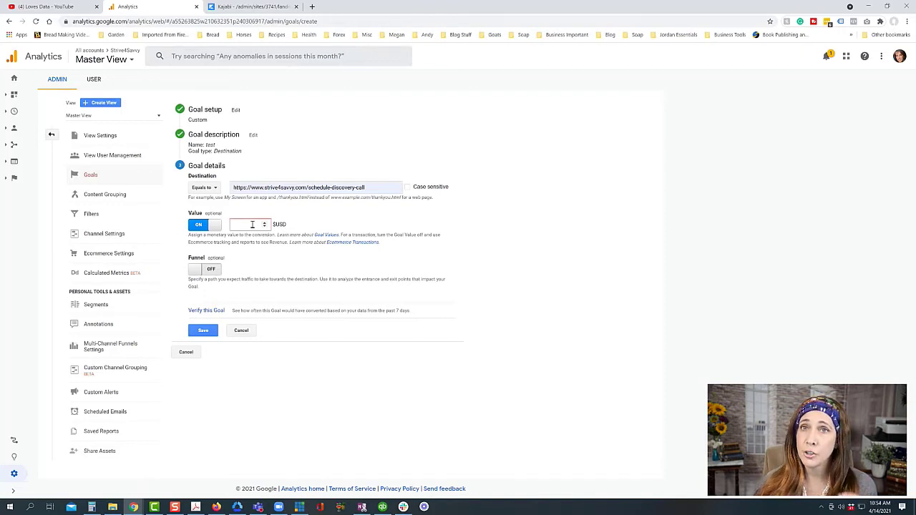
pyautogui.click(216, 225)
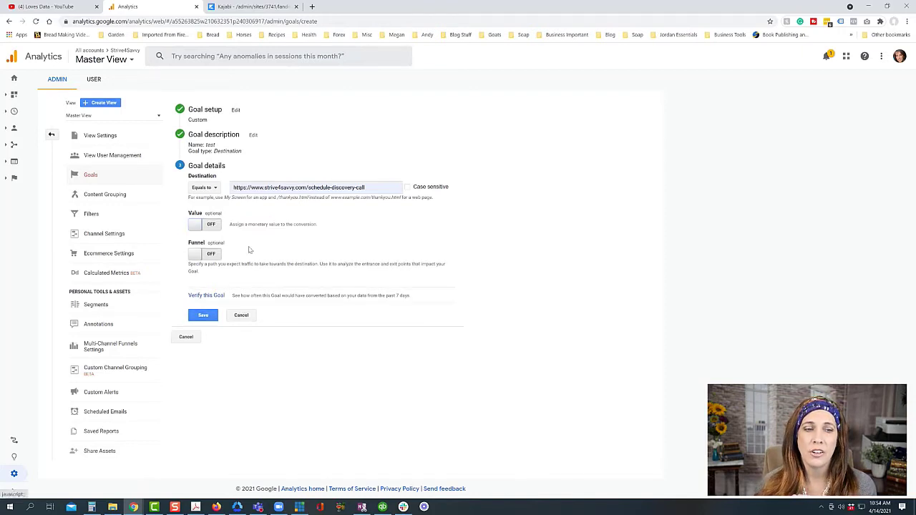
pyautogui.click(211, 256)
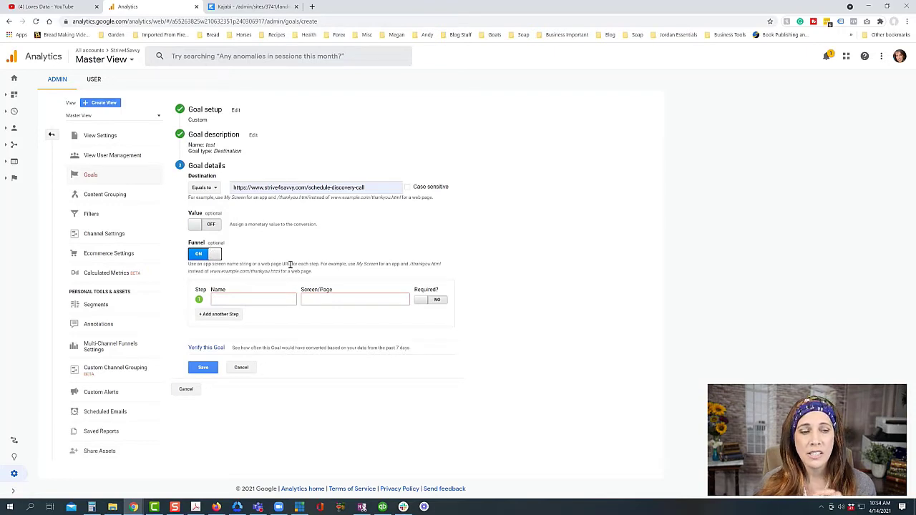
pyautogui.click(217, 299)
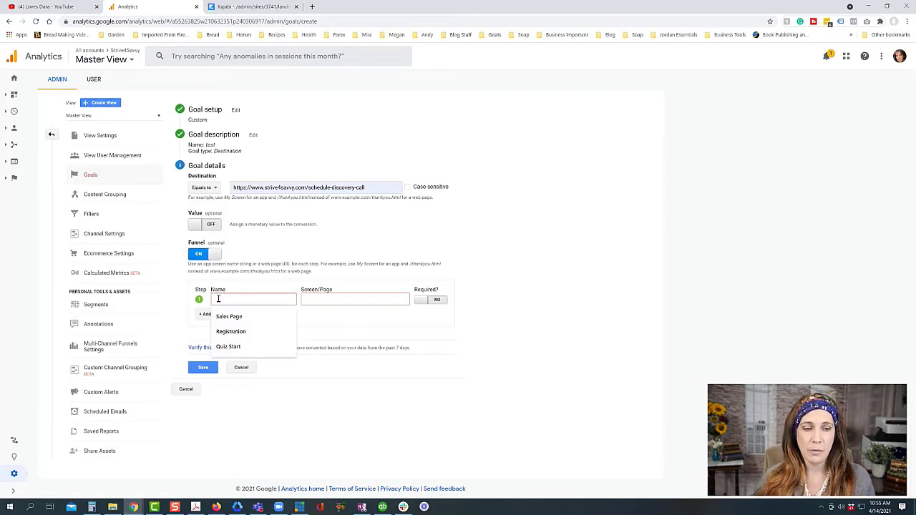
pyautogui.write('Optin Page')
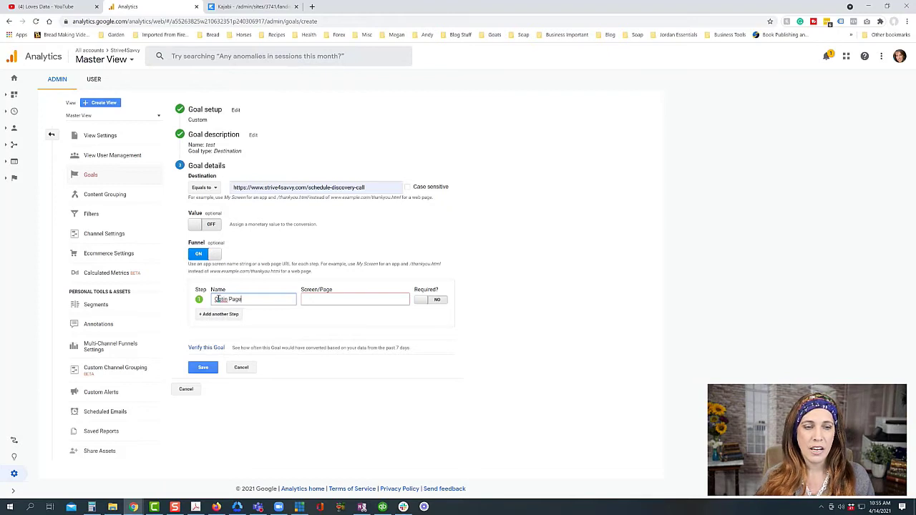
pyautogui.press('Tab')
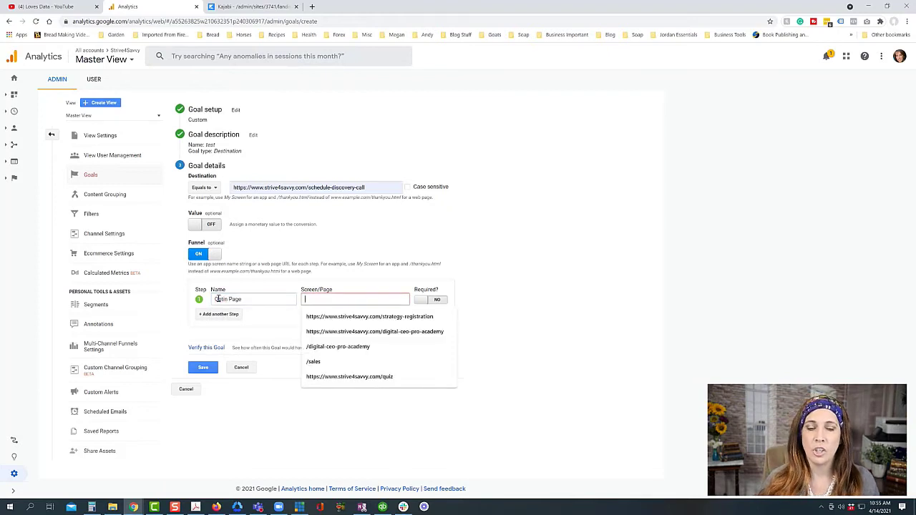
pyautogui.click(347, 319)
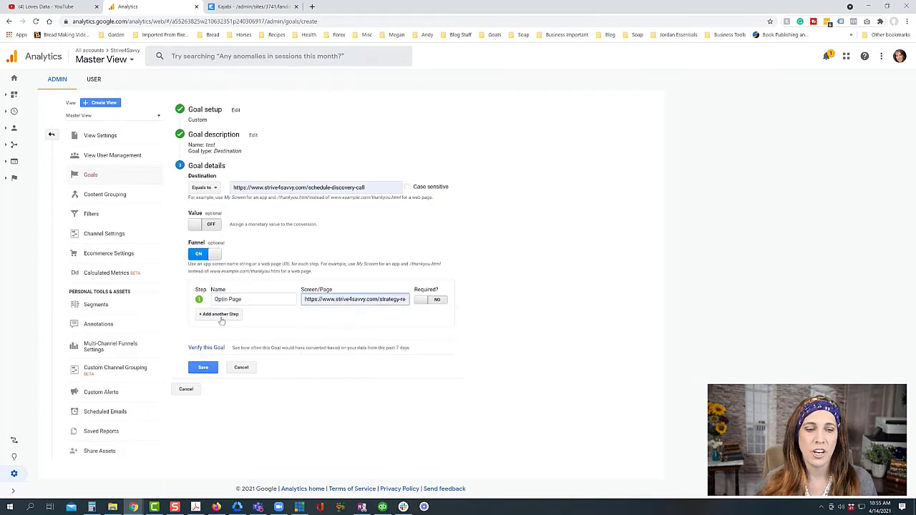
pyautogui.click(437, 300)
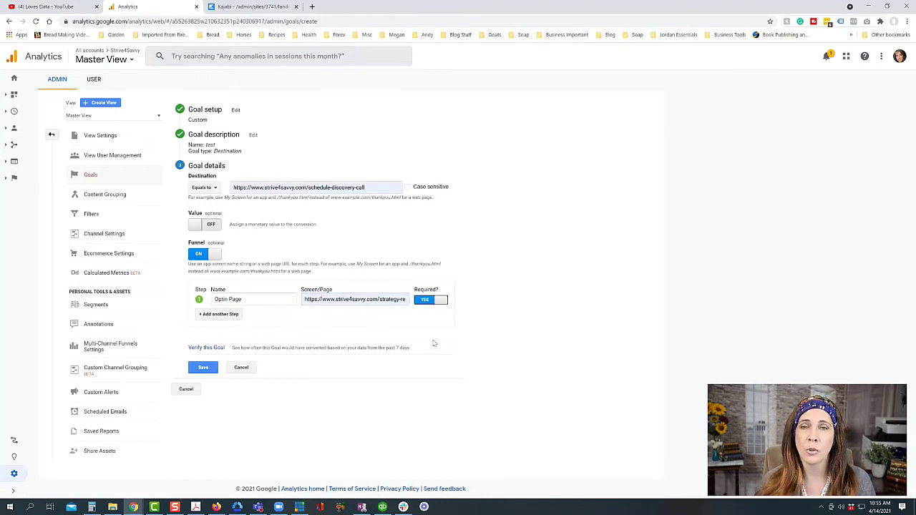
pyautogui.click(209, 314)
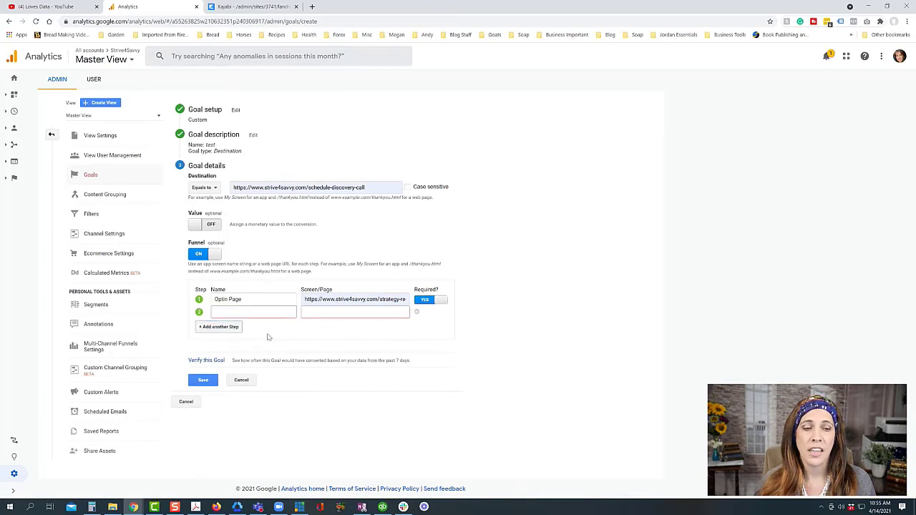
pyautogui.click(228, 313)
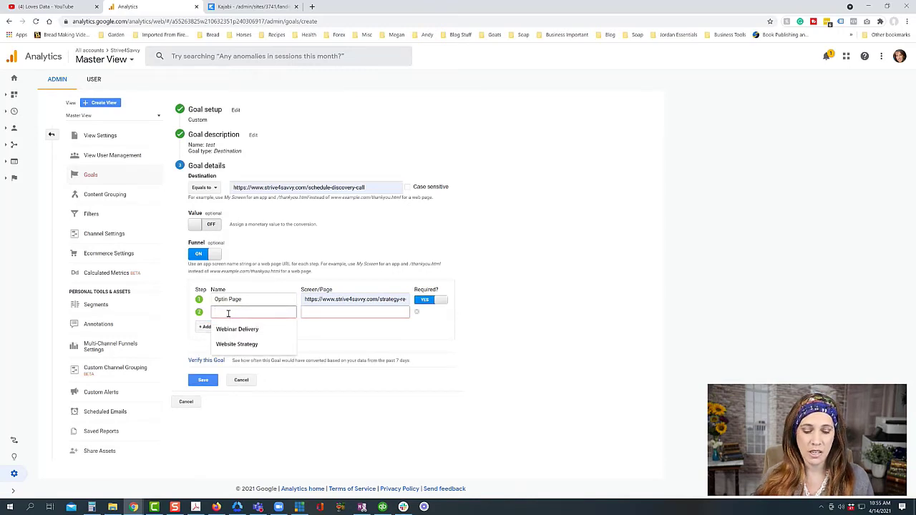
pyautogui.write('D')
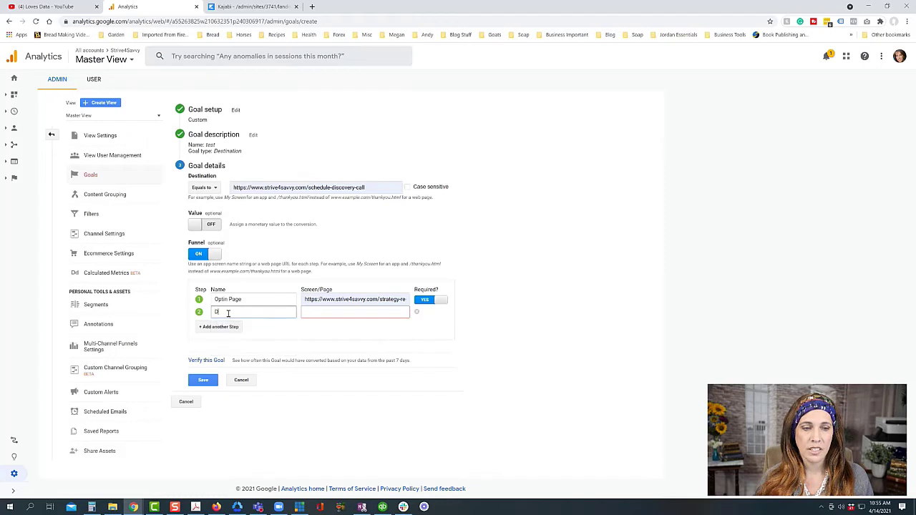
pyautogui.write('elivery Page')
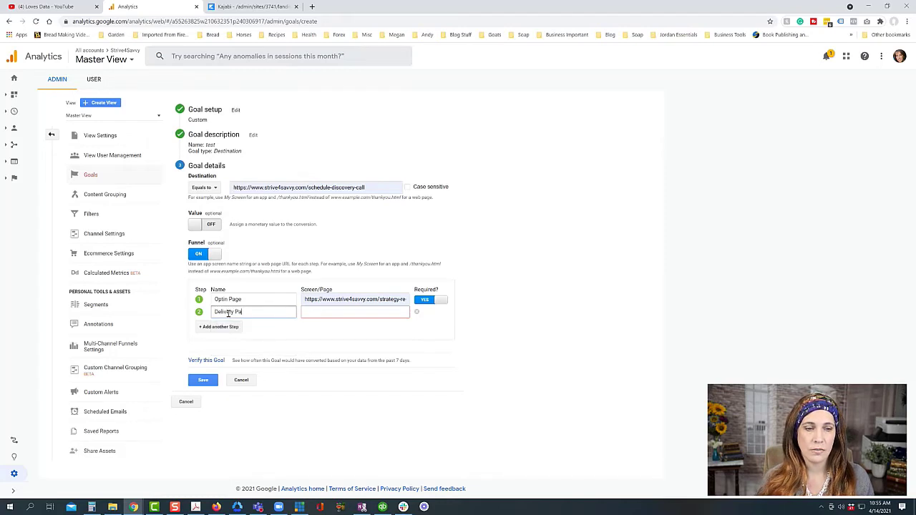
pyautogui.press('Tab')
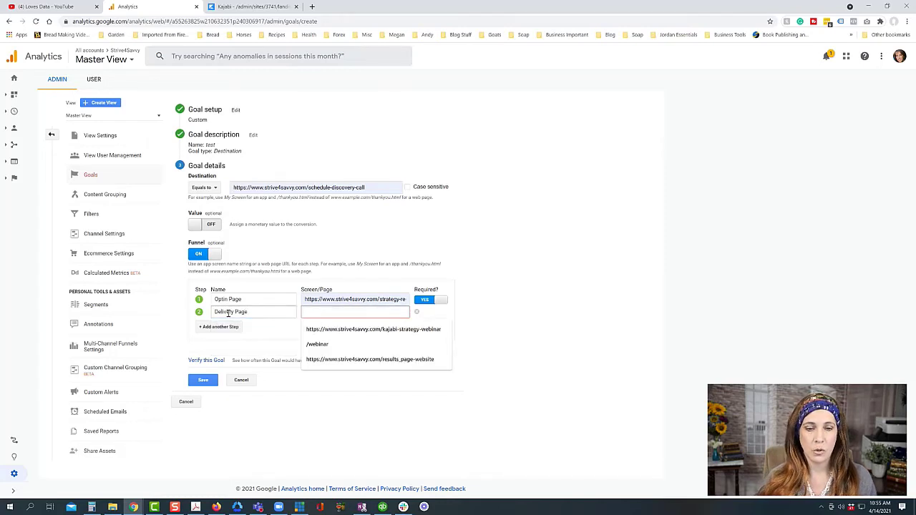
pyautogui.press('Down')
pyautogui.press('Return')
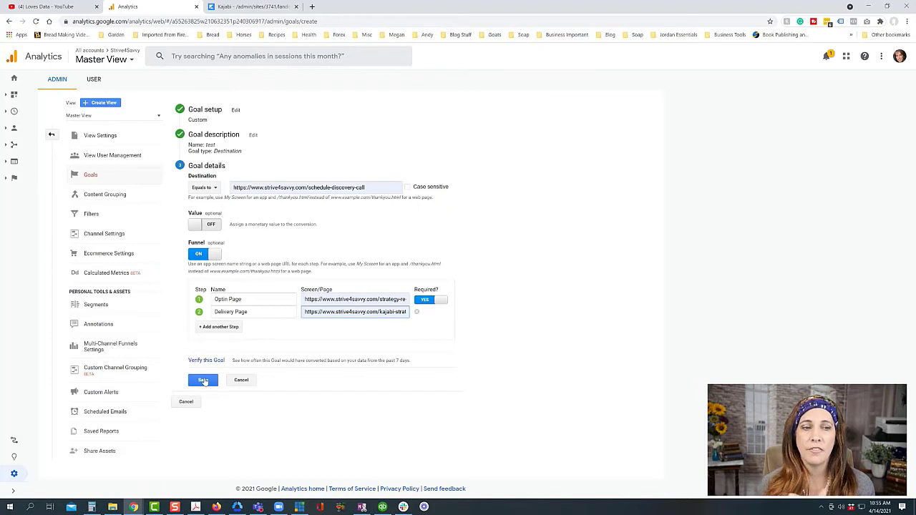
pyautogui.click(239, 380)
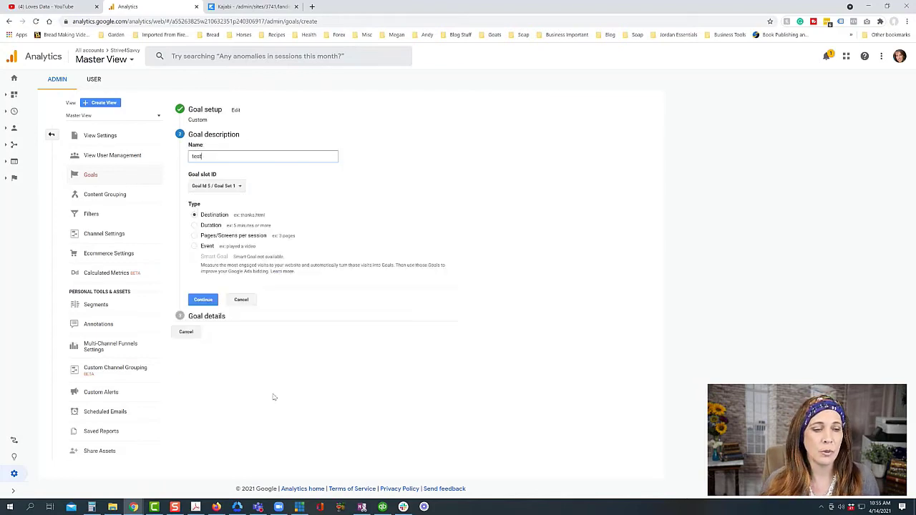
# Step: Open the Overview report for goals among the conversion reports
pyautogui.moveTo(72, 318)
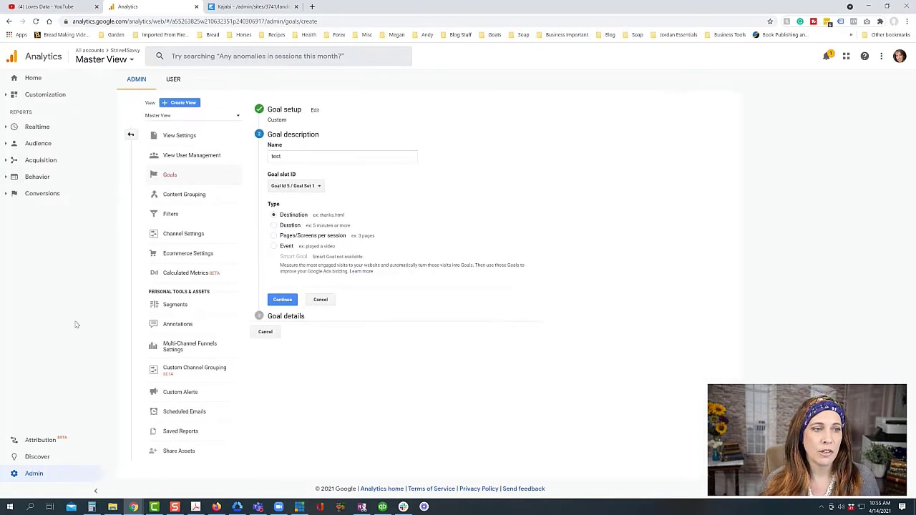
pyautogui.click(32, 194)
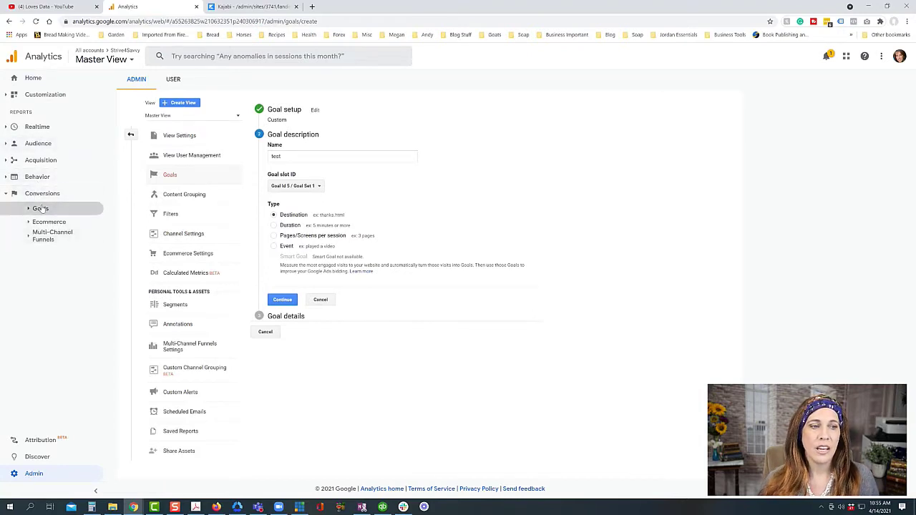
pyautogui.click(41, 208)
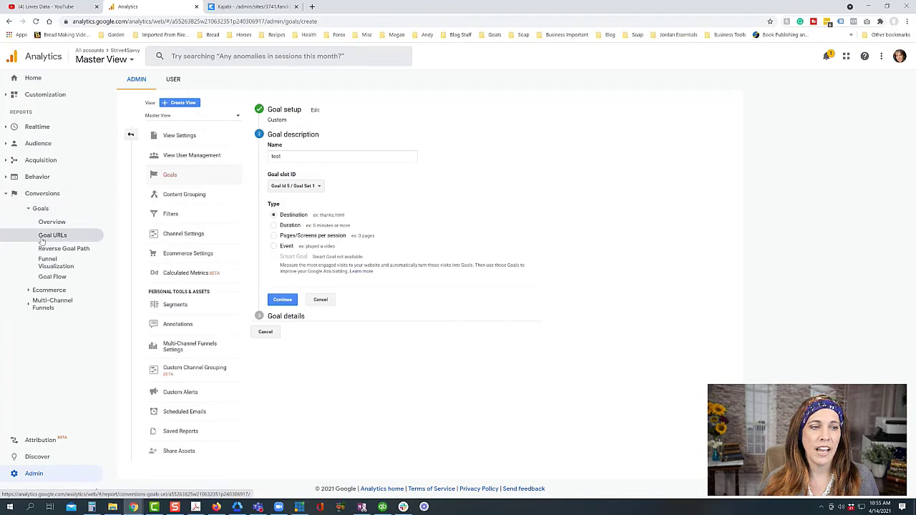
pyautogui.click(50, 225)
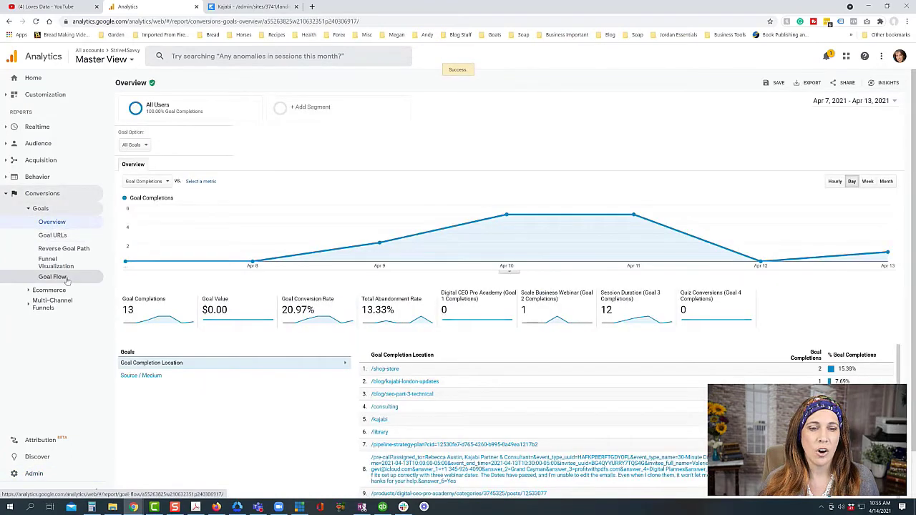
# Step: Open the Funnel Visualization report and view the funnel of Goal 2: Scale Business Webinar
pyautogui.click(53, 264)
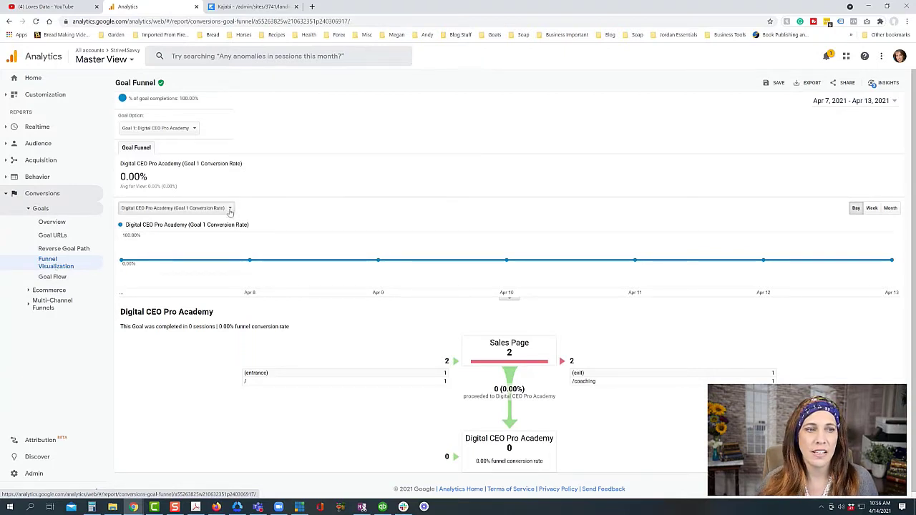
pyautogui.scroll(-1, 351, 286)
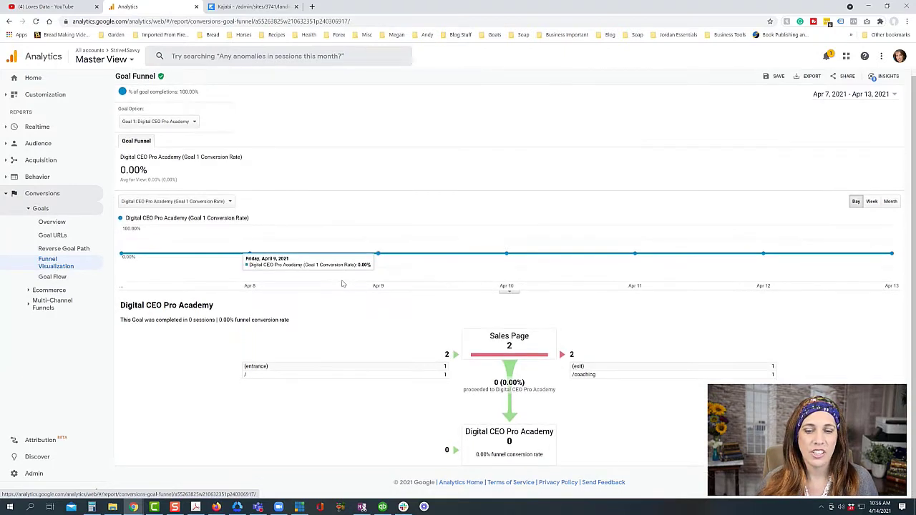
pyautogui.click(229, 202)
pyautogui.click(230, 203)
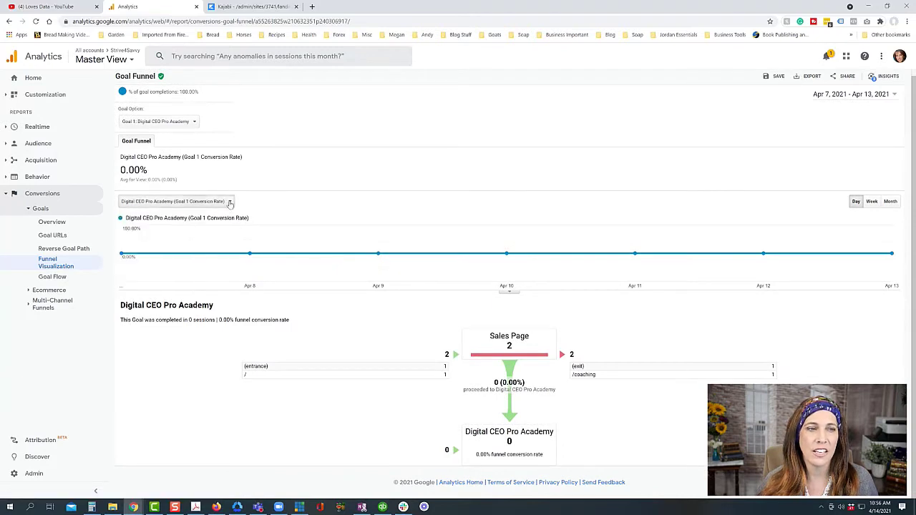
pyautogui.click(193, 123)
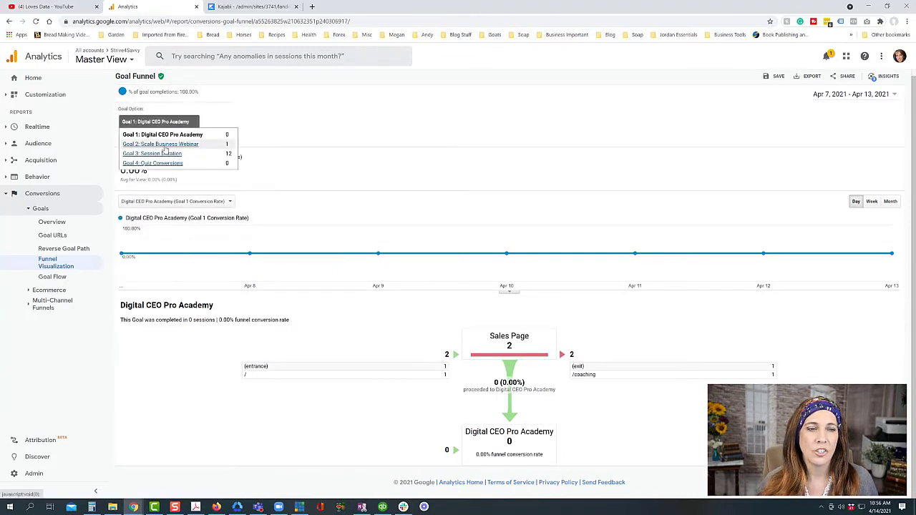
pyautogui.click(174, 148)
pyautogui.scroll(-1, 472, 264)
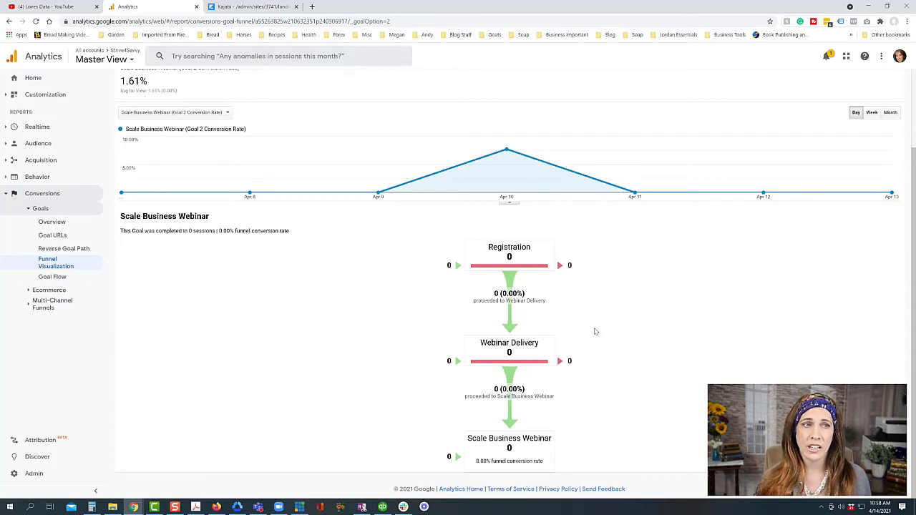
# Step: Open the Goal Flow report and examine how traffic sources lead into the Sales Page step
pyautogui.click(53, 277)
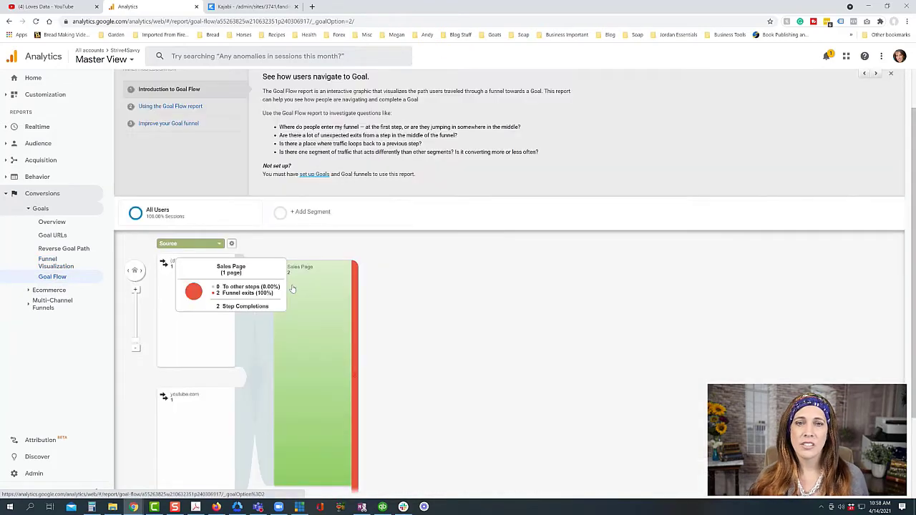
pyautogui.scroll(-2, 590, 325)
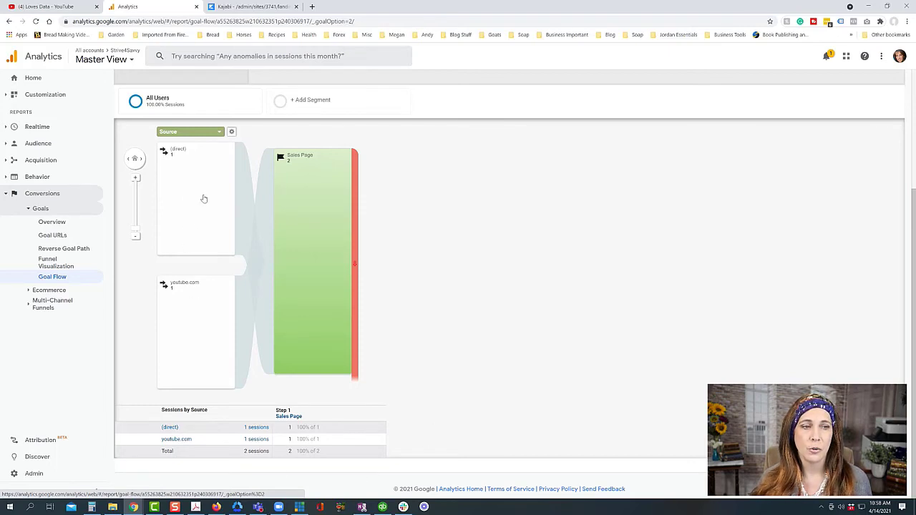
pyautogui.moveTo(306, 202)
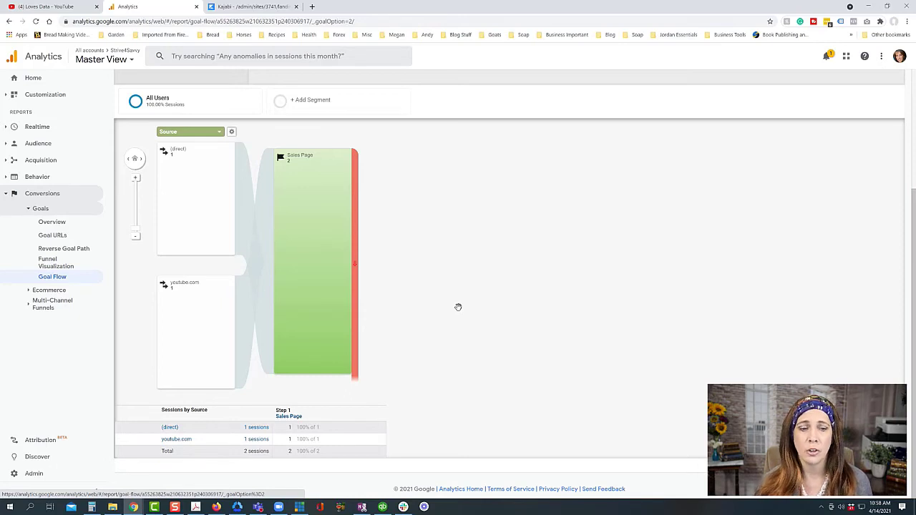
# Step: Revisit the Funnel Visualization report and open the Reverse Goal Path report
pyautogui.click(50, 264)
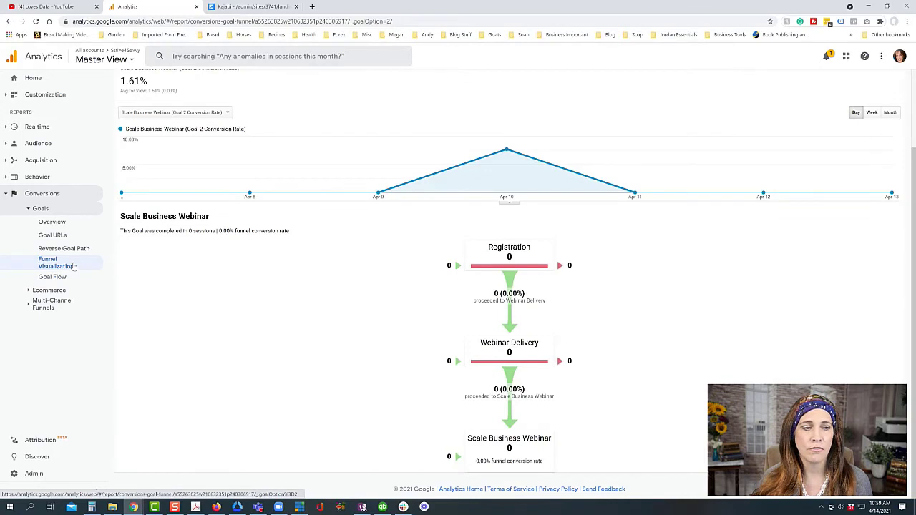
pyautogui.click(62, 250)
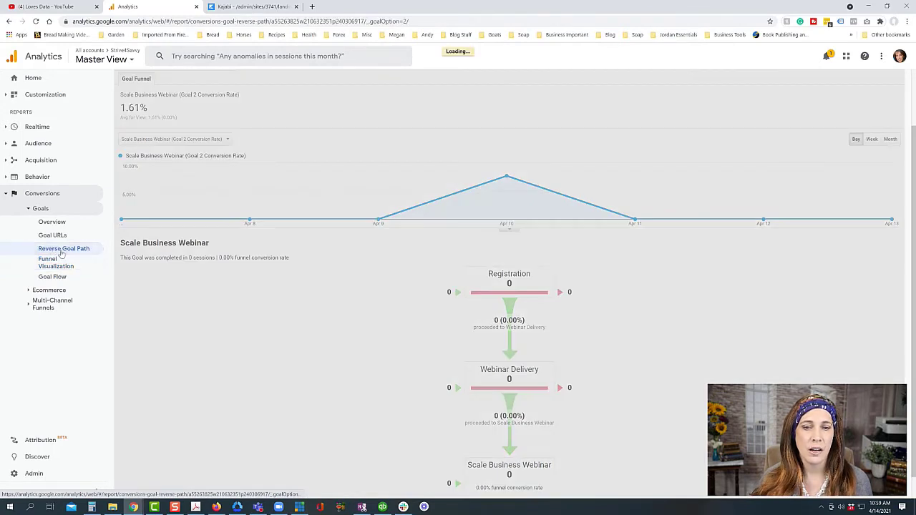